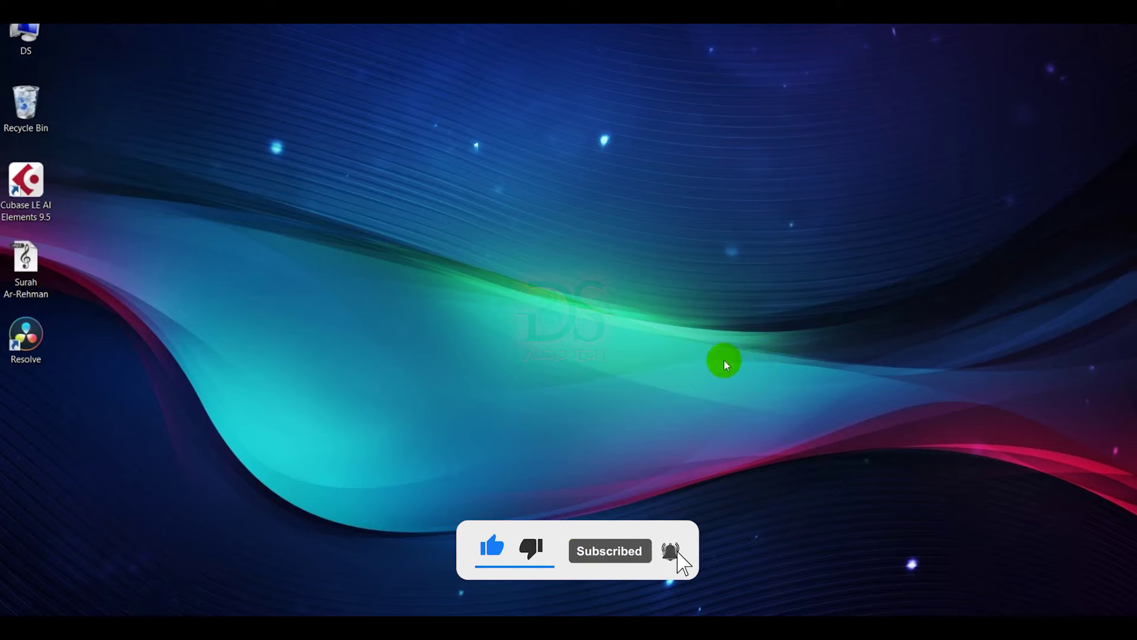
Refresh the desktop several times from its right-click menu
{"action": "right_click", "coordinate": [666, 322]}
{"action": "left_click", "coordinate": [701, 357]}
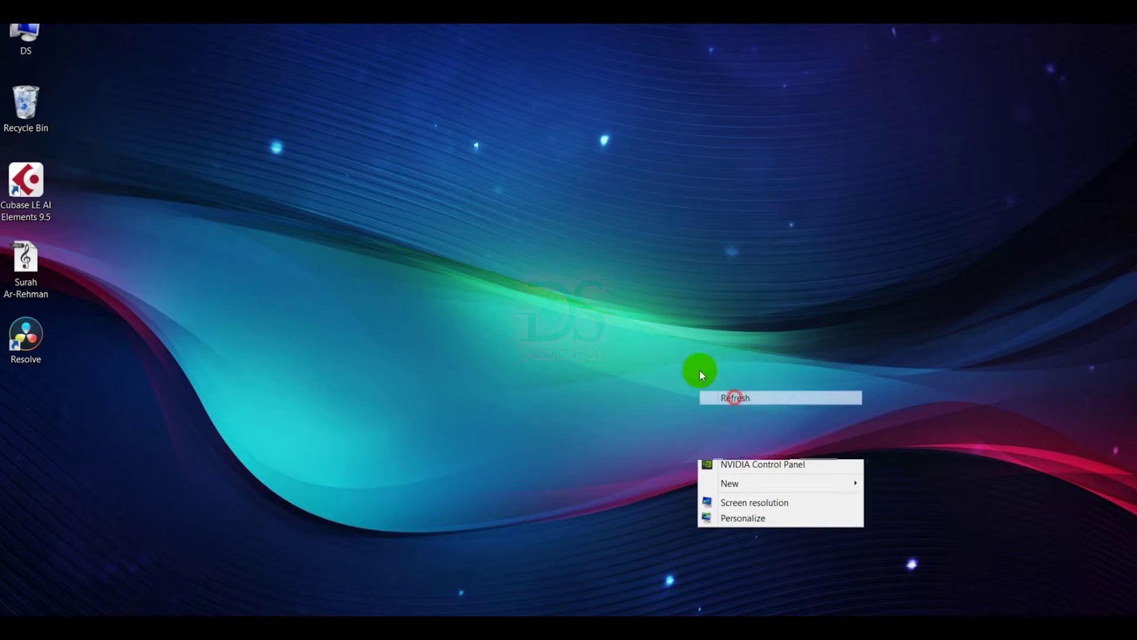
{"action": "right_click", "coordinate": [664, 341]}
{"action": "left_click", "coordinate": [699, 379]}
{"action": "right_click", "coordinate": [540, 351]}
{"action": "left_click", "coordinate": [616, 384]}
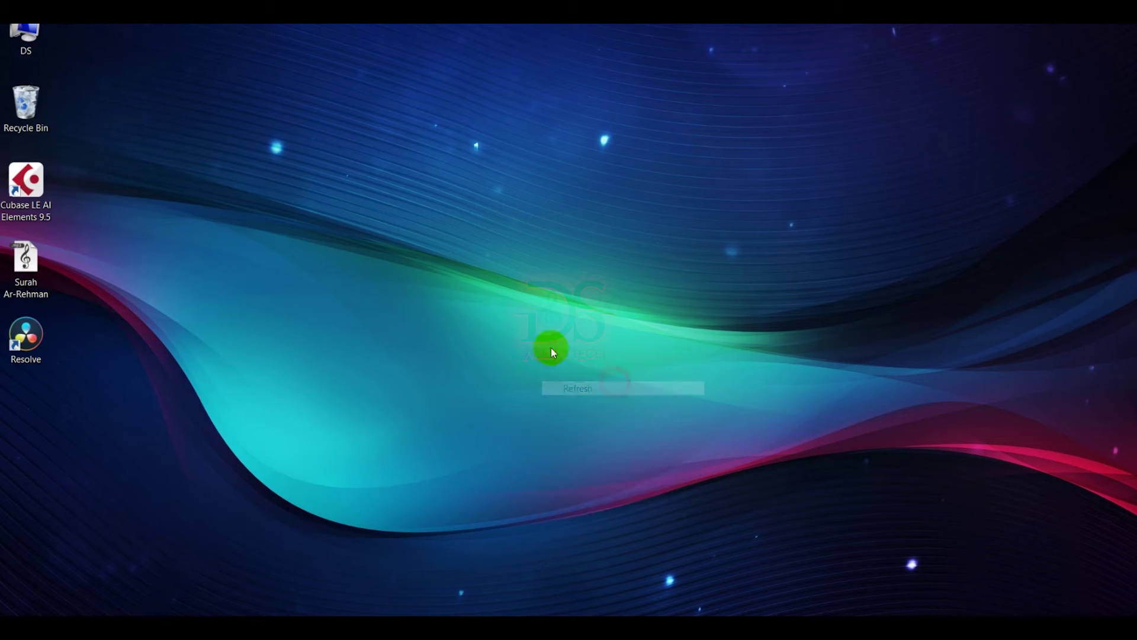
{"action": "right_click", "coordinate": [510, 327]}
{"action": "left_click", "coordinate": [588, 367]}
{"action": "right_click", "coordinate": [525, 330]}
{"action": "left_click", "coordinate": [611, 369]}
{"action": "right_click", "coordinate": [555, 338]}
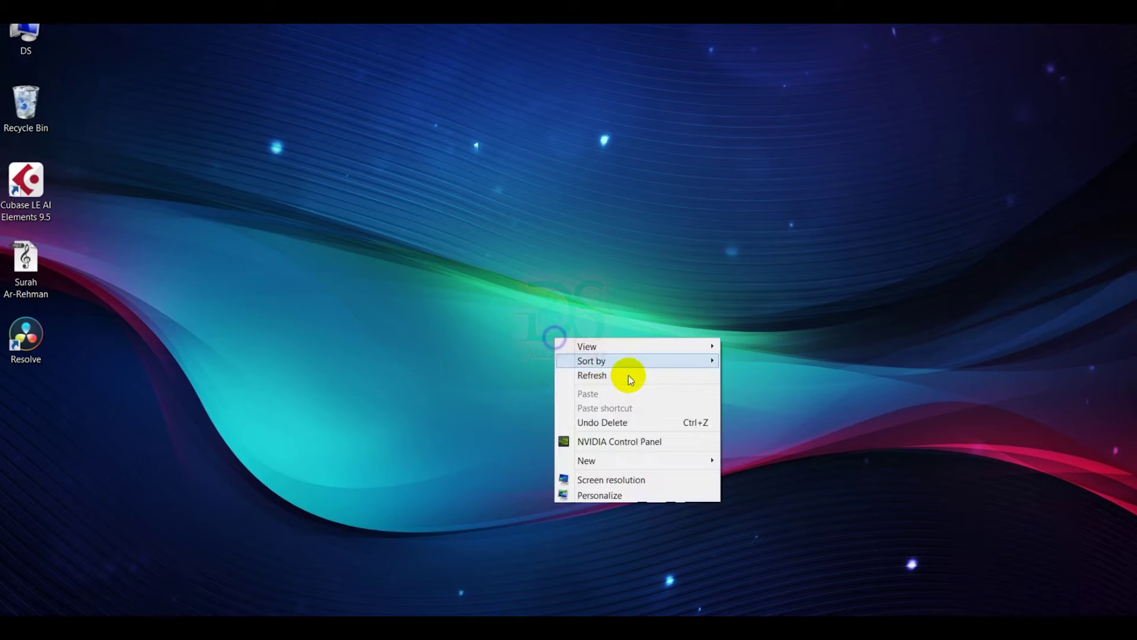
{"action": "left_click", "coordinate": [629, 378]}
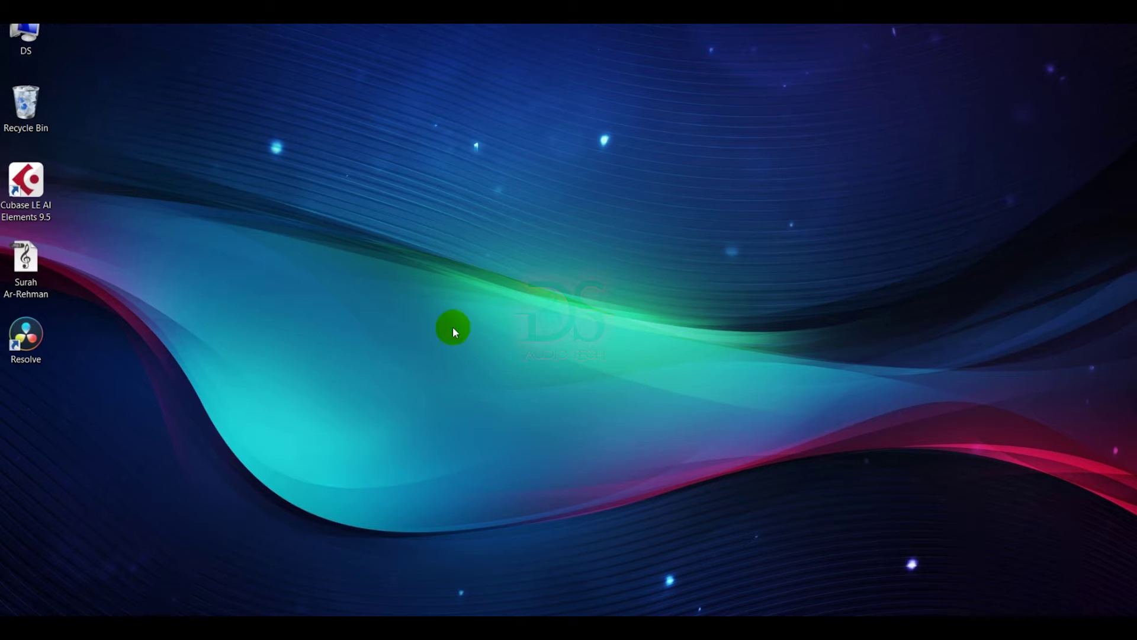
{"action": "right_click", "coordinate": [452, 326]}
{"action": "left_click", "coordinate": [533, 370]}
{"action": "right_click", "coordinate": [539, 367]}
{"action": "left_click", "coordinate": [609, 399]}
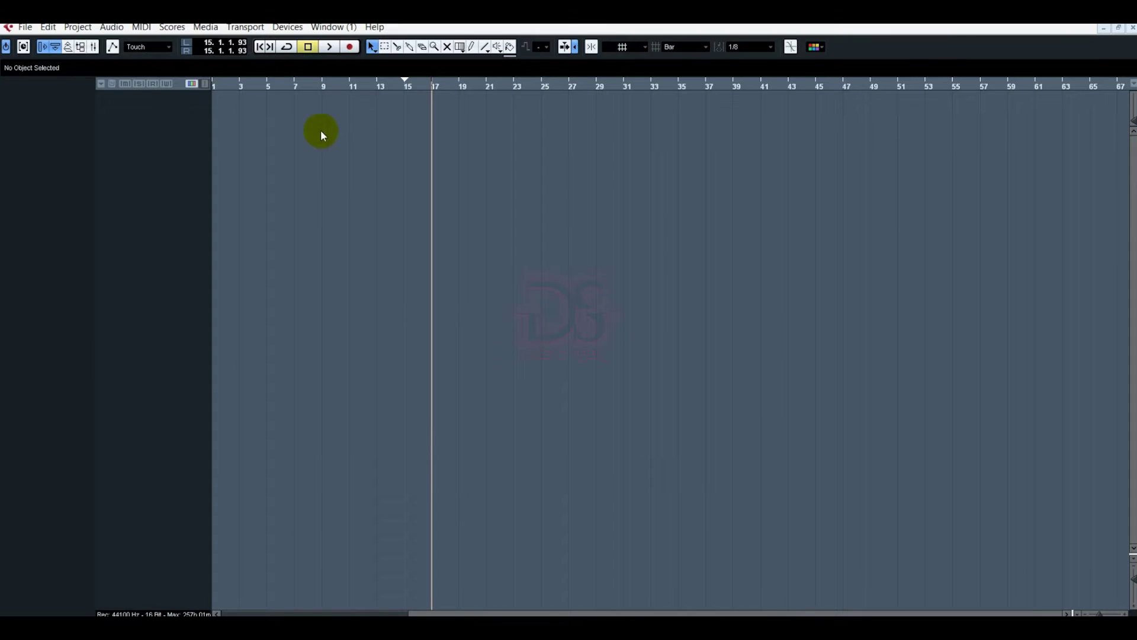
Bring up the Add Track menu over the empty track list, dismissing and reopening it once
{"action": "right_click", "coordinate": [136, 134]}
{"action": "left_click", "coordinate": [165, 117]}
{"action": "right_click", "coordinate": [147, 123]}
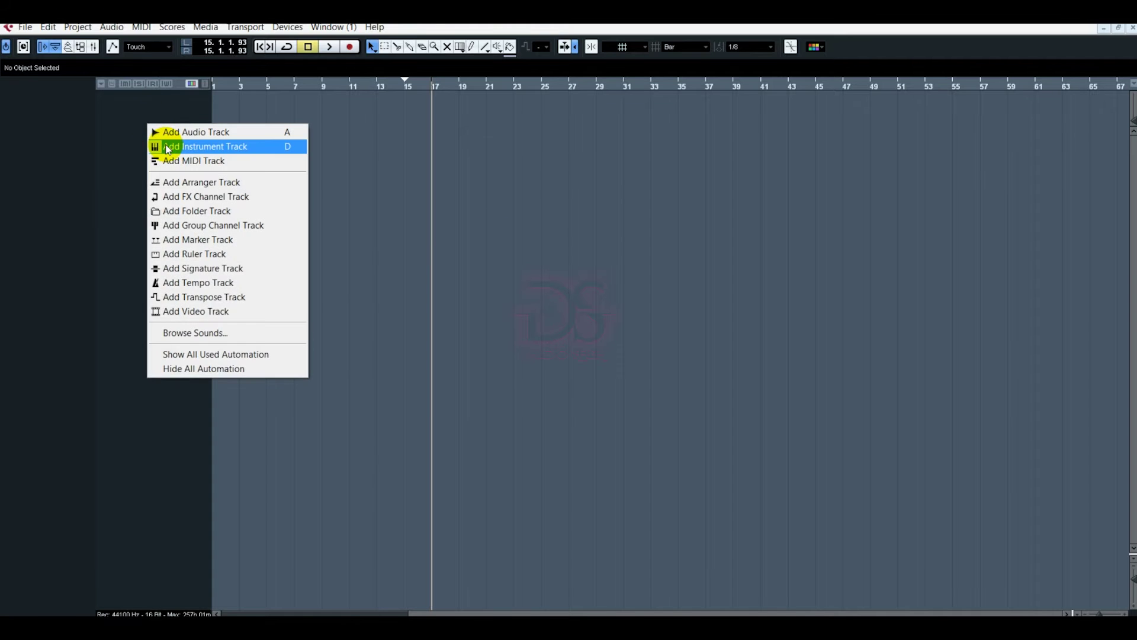
Add an instrument track with Omnisphere chosen from More Plug-ins, confirmed with OK
{"action": "left_click", "coordinate": [164, 146]}
{"action": "left_click", "coordinate": [675, 175]}
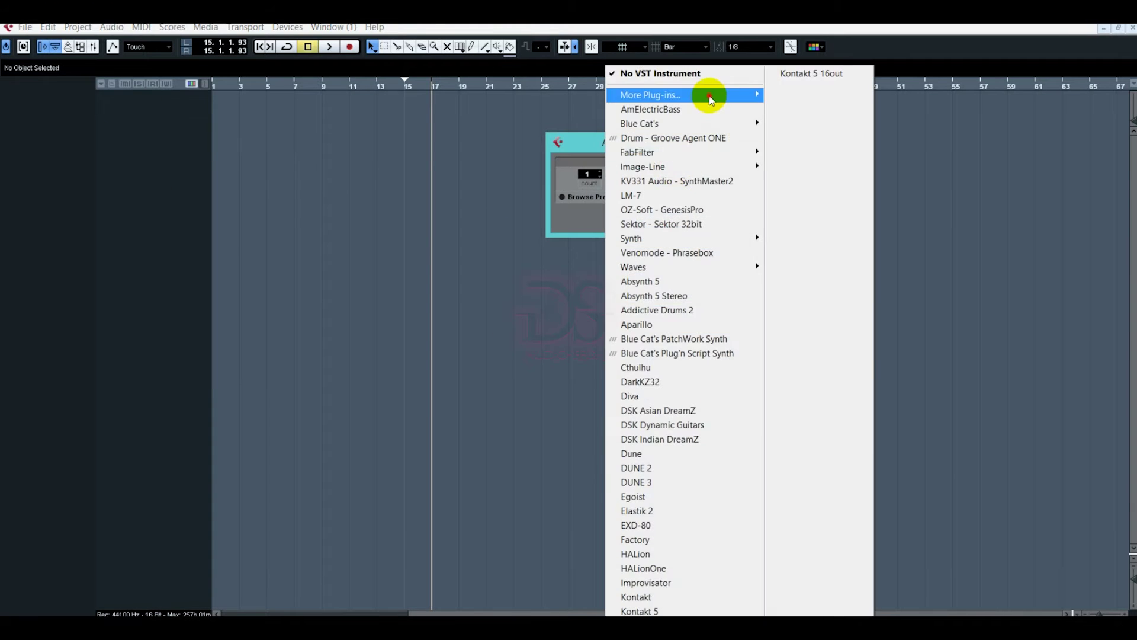
{"action": "mouse_move", "coordinate": [711, 97]}
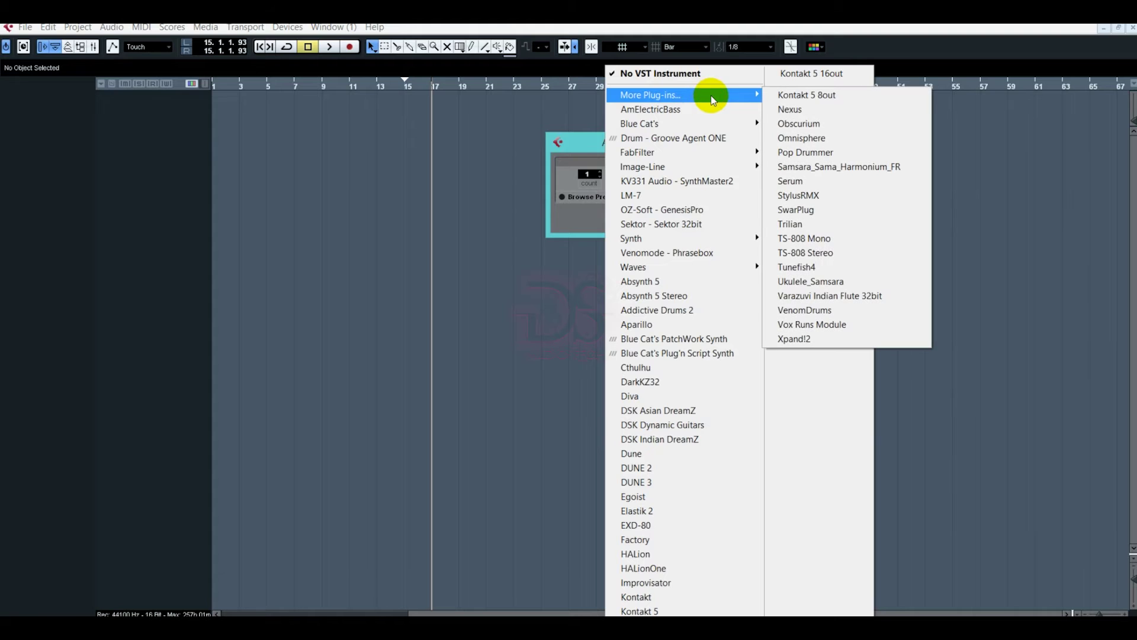
{"action": "left_click", "coordinate": [803, 140]}
{"action": "left_click", "coordinate": [667, 223]}
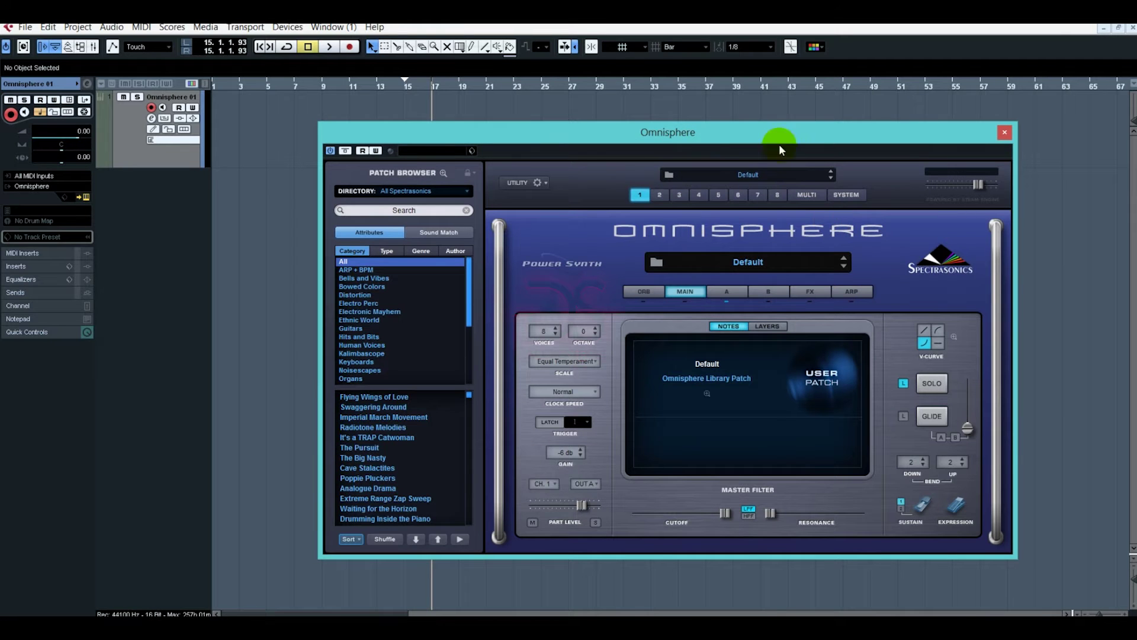
Reposition the Omnisphere plugin window slightly up and to the left
{"action": "left_click", "coordinate": [764, 133]}
{"action": "left_click_drag", "start_coordinate": [764, 133], "coordinate": [754, 127]}
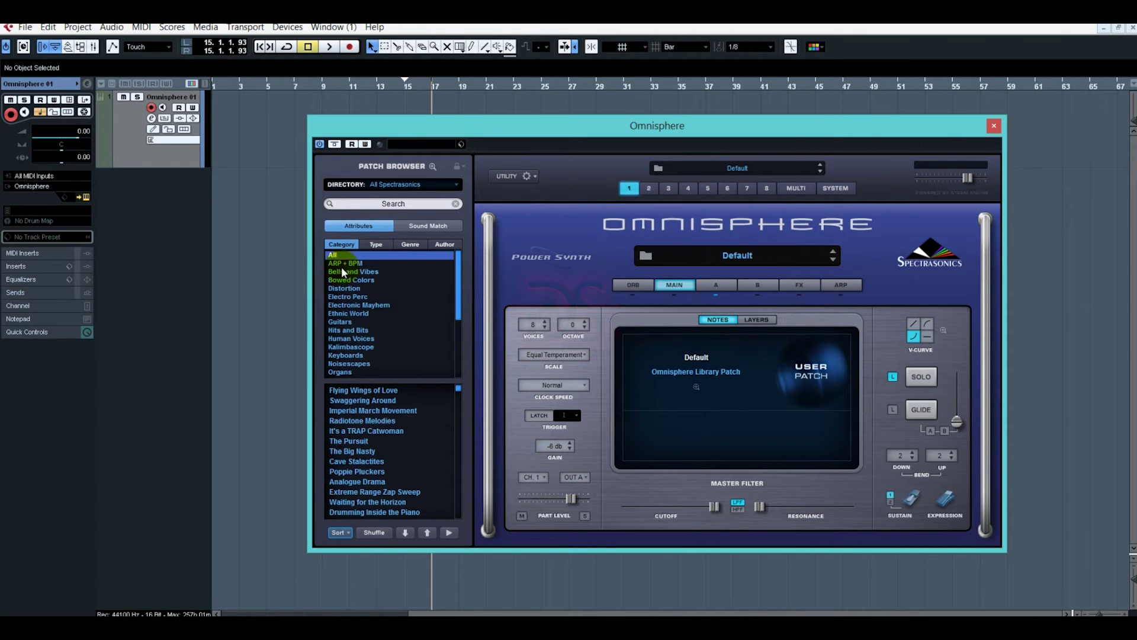
{"action": "left_click_drag", "start_coordinate": [456, 276], "coordinate": [461, 329]}
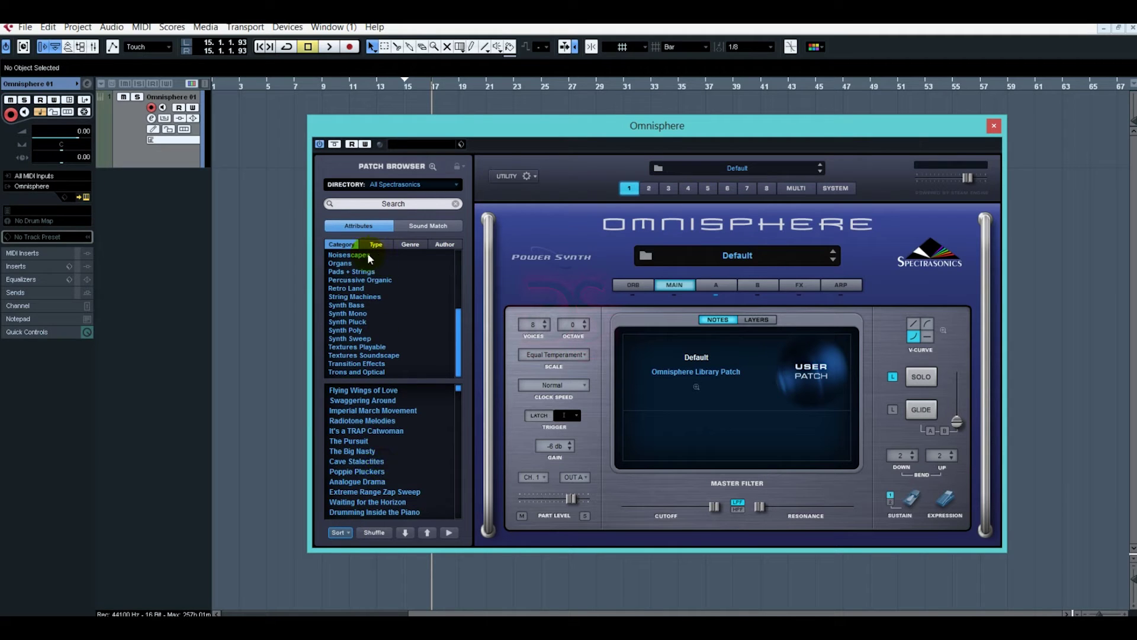
Expand the Patch Browser to fill the window and select the ARP + BPM category
{"action": "left_click", "coordinate": [760, 259]}
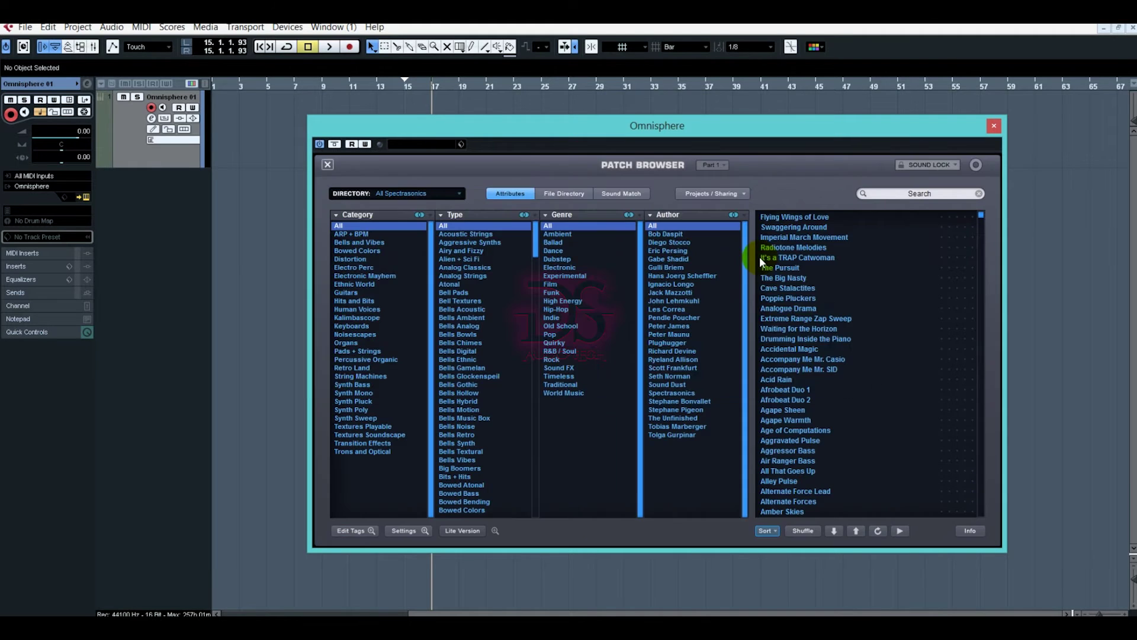
{"action": "left_click_drag", "start_coordinate": [692, 126], "coordinate": [698, 111]}
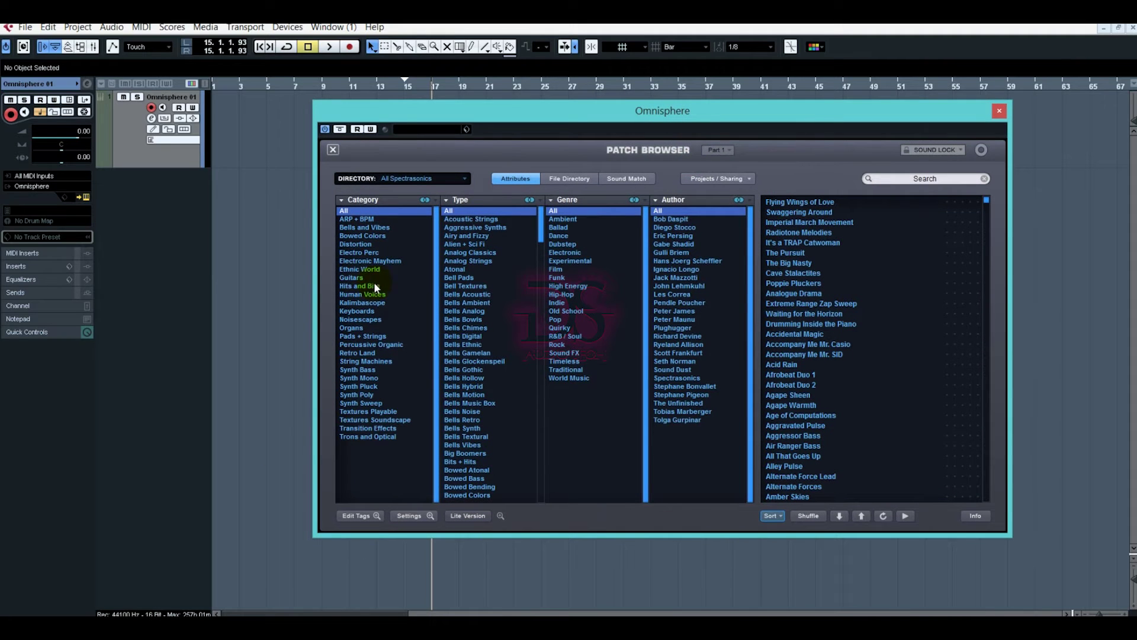
{"action": "left_click", "coordinate": [367, 219]}
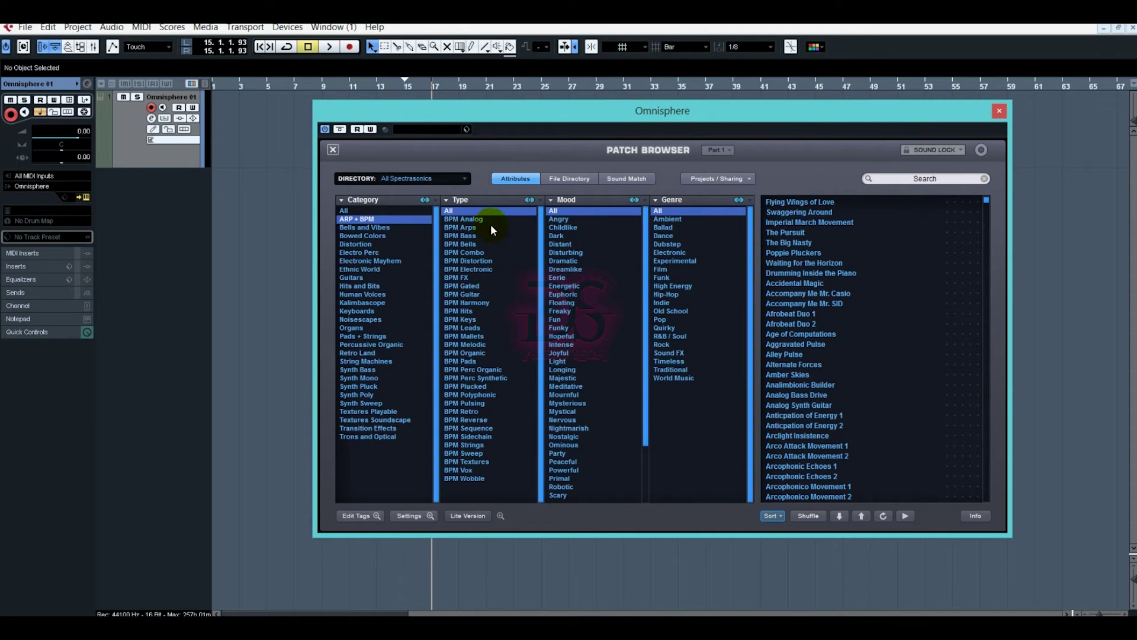
Filter to the R&B / Soul genre, audition Frozen Bell Poles, then load Kickstarter
{"action": "left_click", "coordinate": [665, 335]}
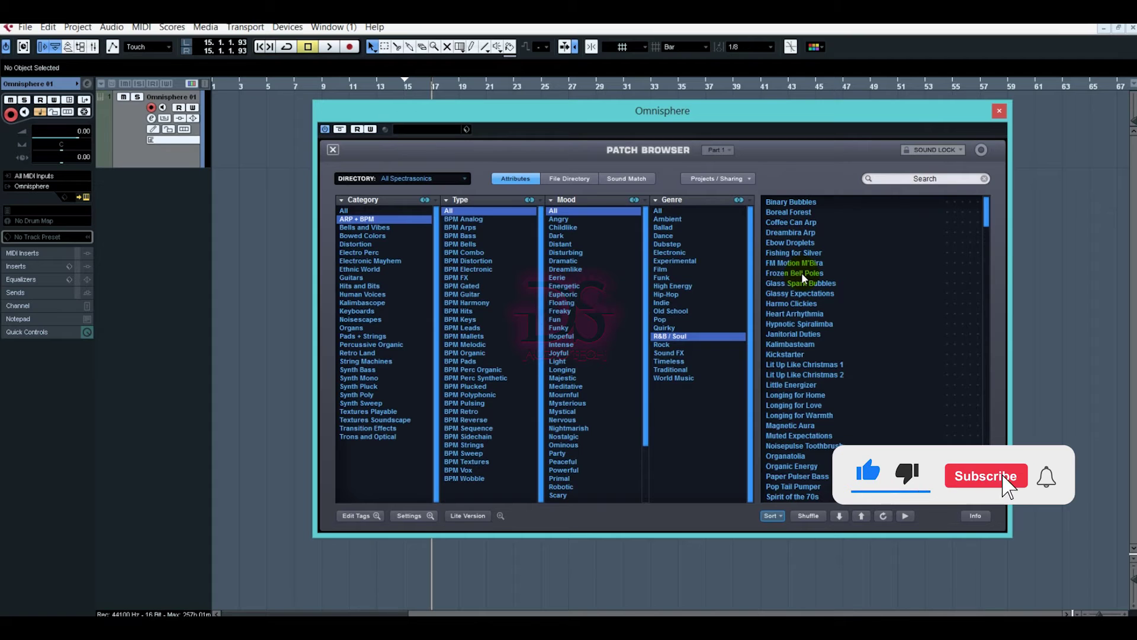
{"action": "left_click", "coordinate": [803, 274]}
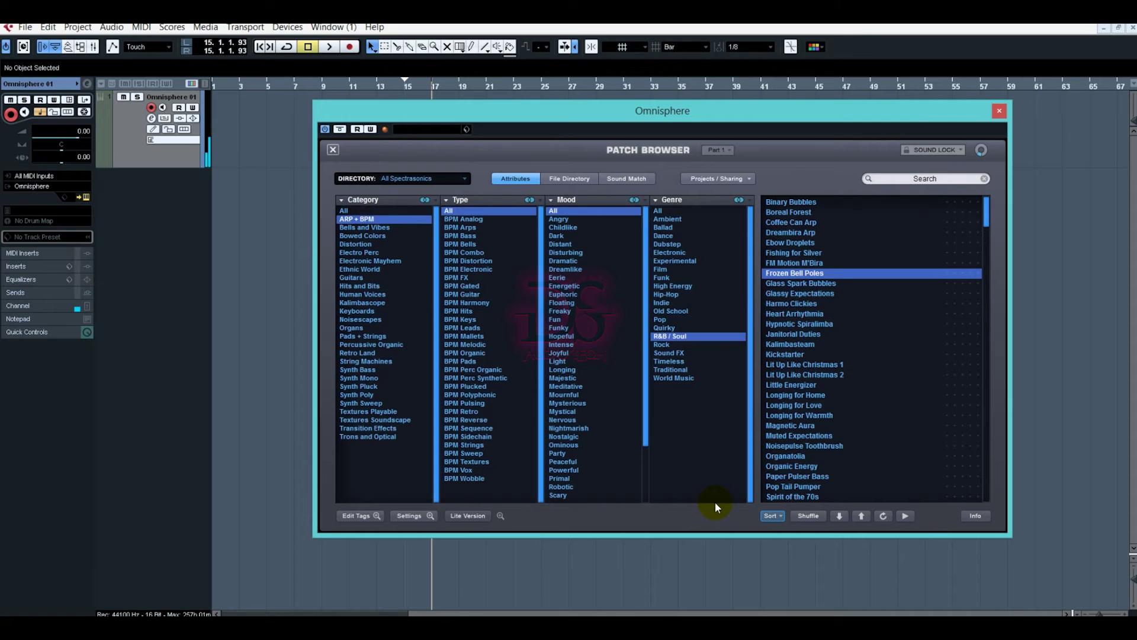
{"action": "left_click", "coordinate": [780, 354]}
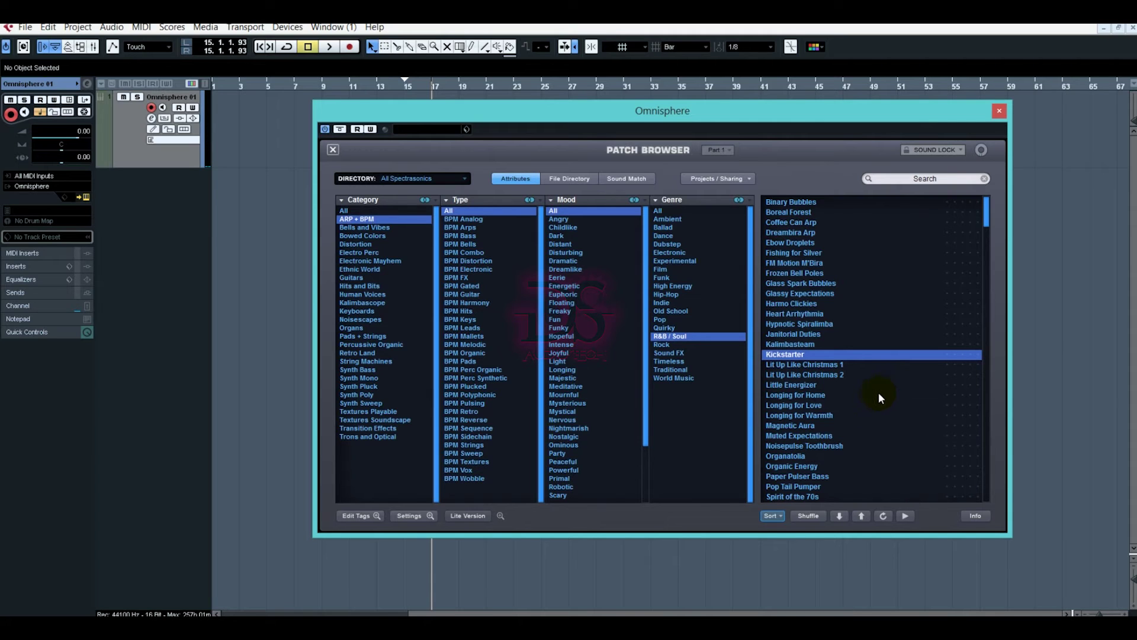
Audition Chaos Bowls 1 and Dreaming of Airborne Chimes, then load Electronic Hambone
{"action": "left_click_drag", "start_coordinate": [986, 219], "coordinate": [987, 247]}
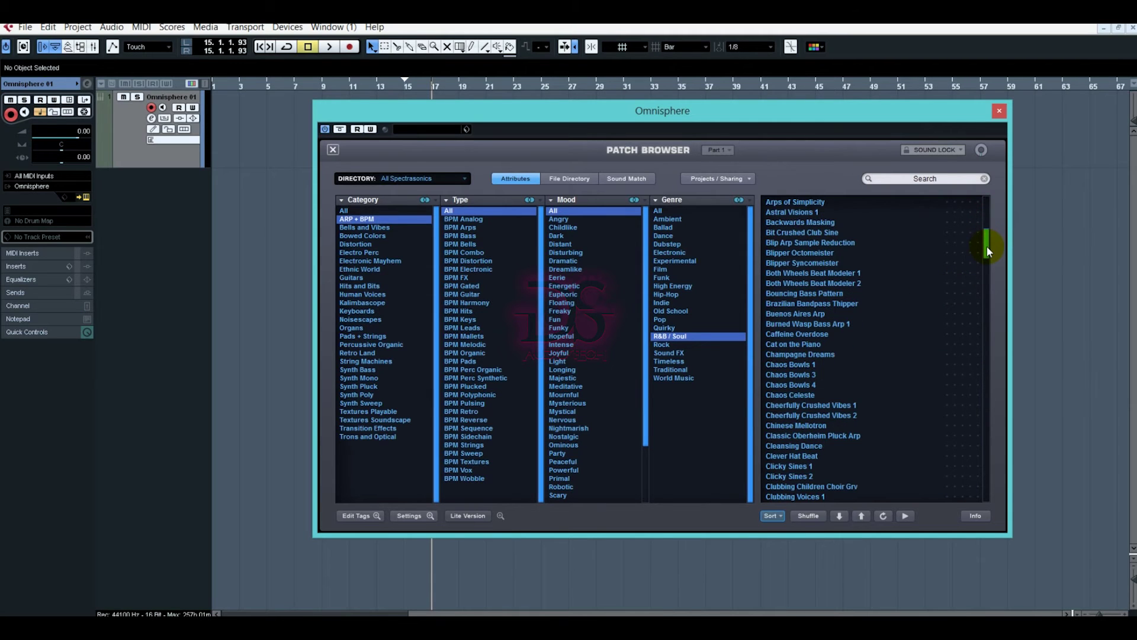
{"action": "left_click", "coordinate": [808, 364]}
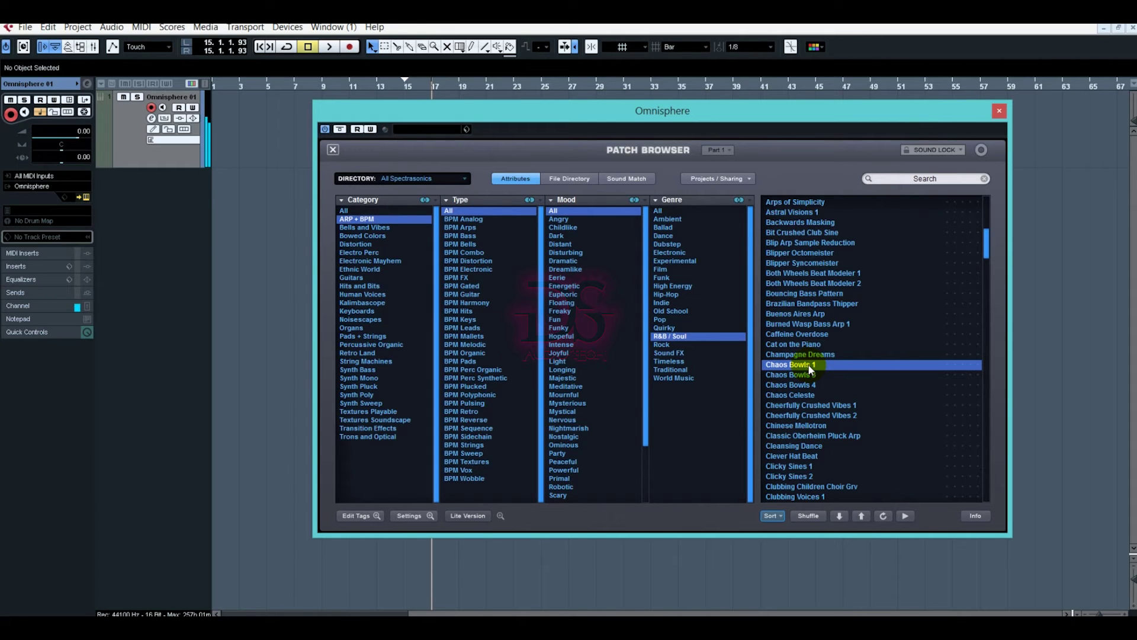
{"action": "left_click_drag", "start_coordinate": [986, 233], "coordinate": [985, 272]}
{"action": "left_click", "coordinate": [902, 302]}
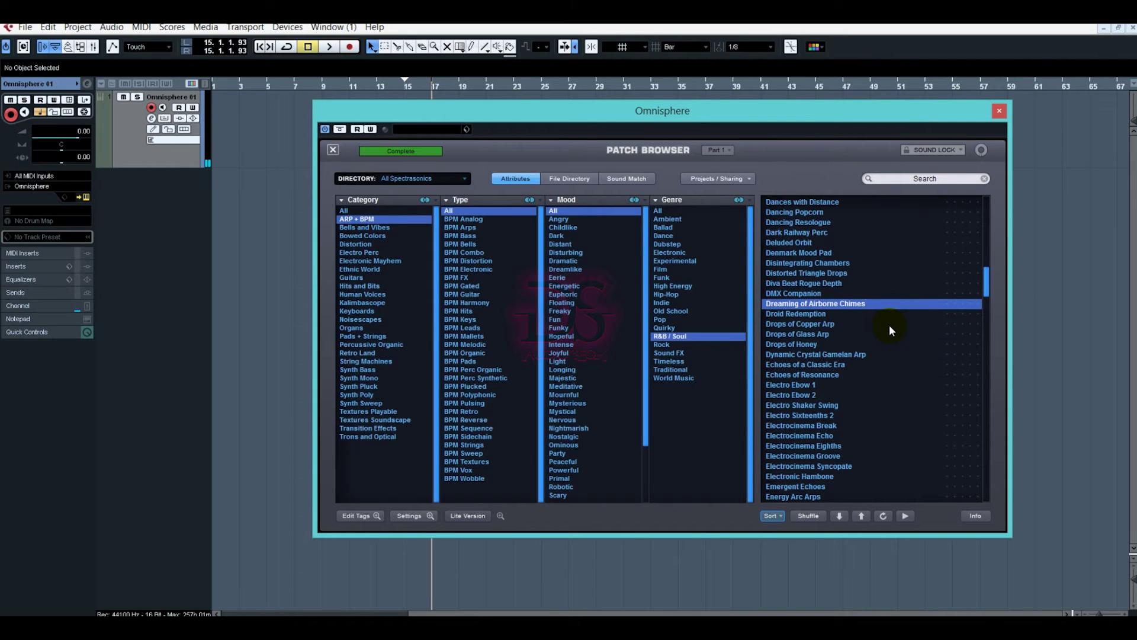
{"action": "scroll", "coordinate": [880, 396], "scroll_direction": "down", "scroll_amount": 3}
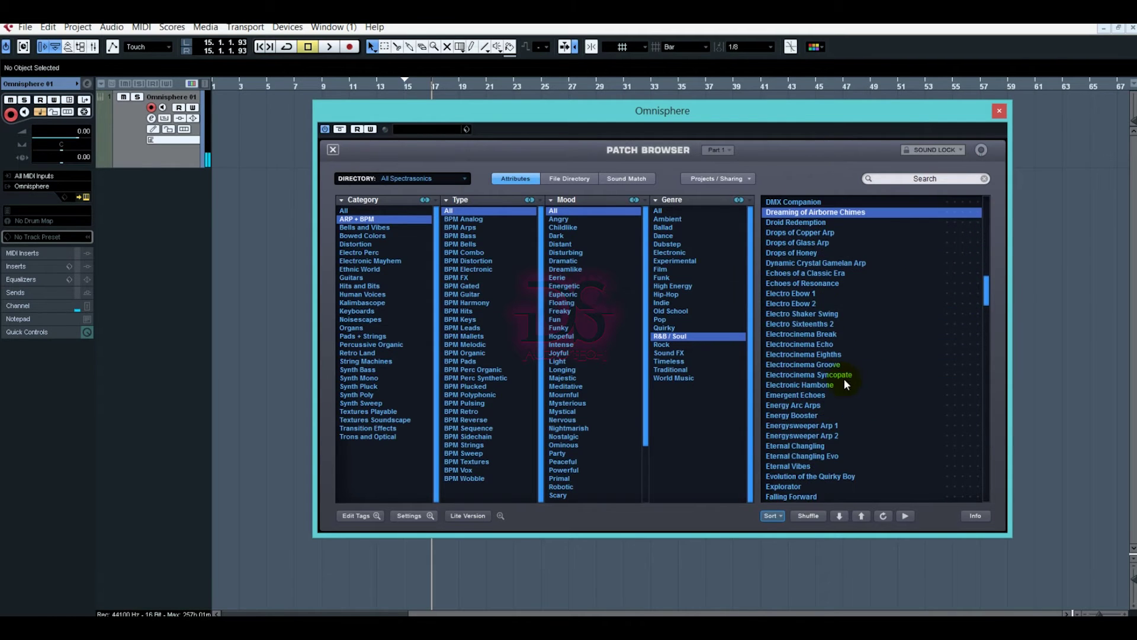
{"action": "left_click", "coordinate": [833, 382]}
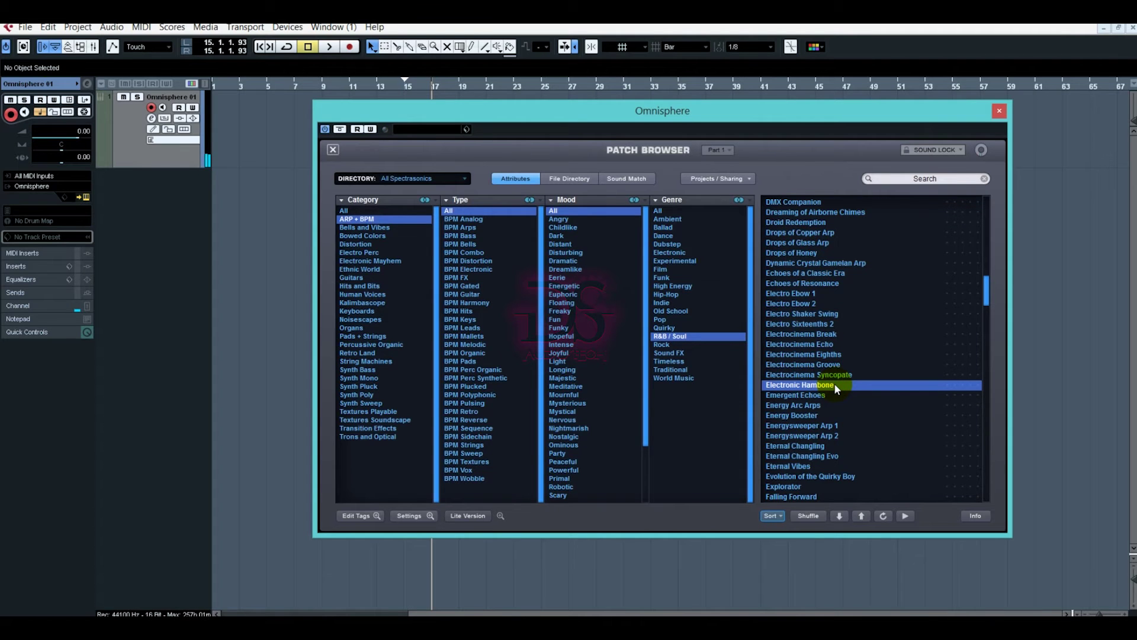
{"action": "scroll", "coordinate": [832, 398], "scroll_direction": "down", "scroll_amount": 2}
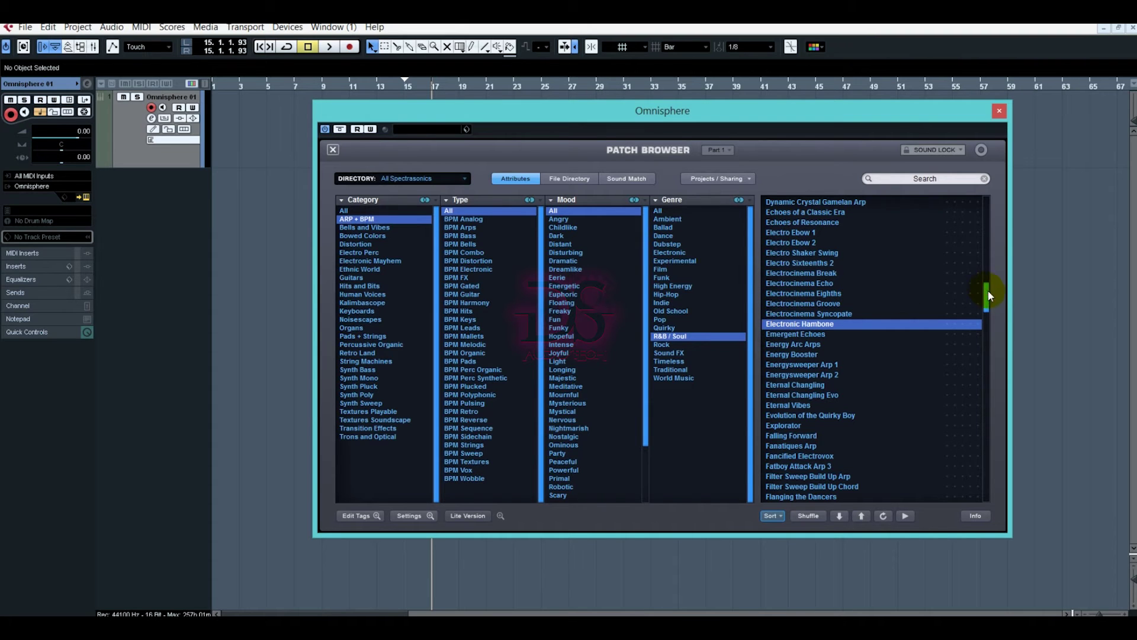
{"action": "scroll", "coordinate": [987, 293], "scroll_direction": "up", "scroll_amount": 5}
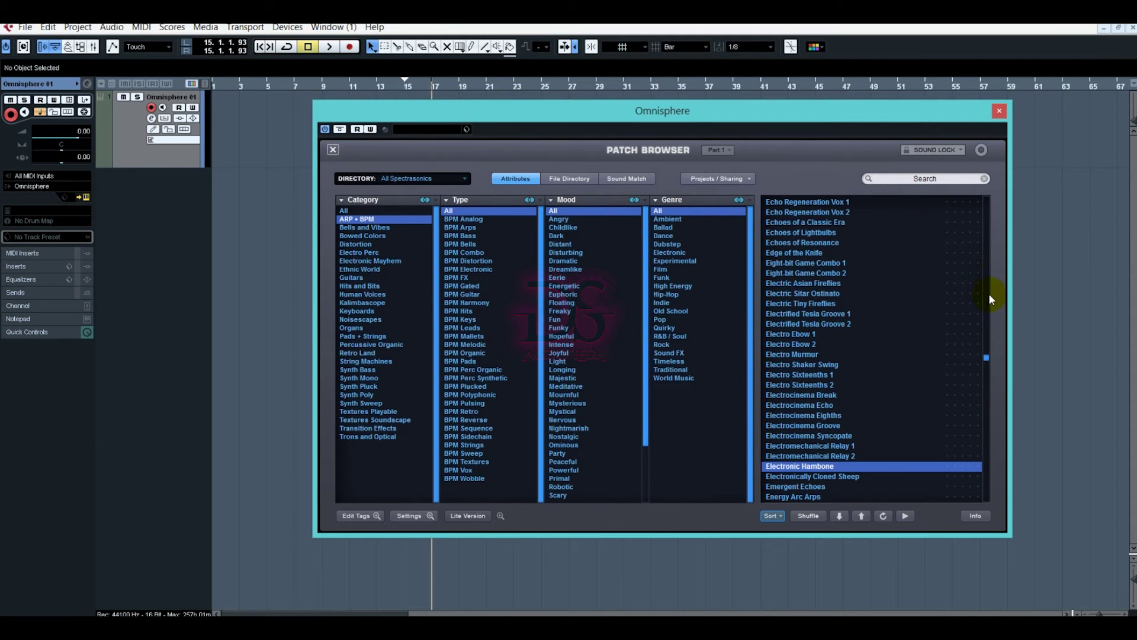
{"action": "left_click_drag", "start_coordinate": [986, 361], "coordinate": [987, 216]}
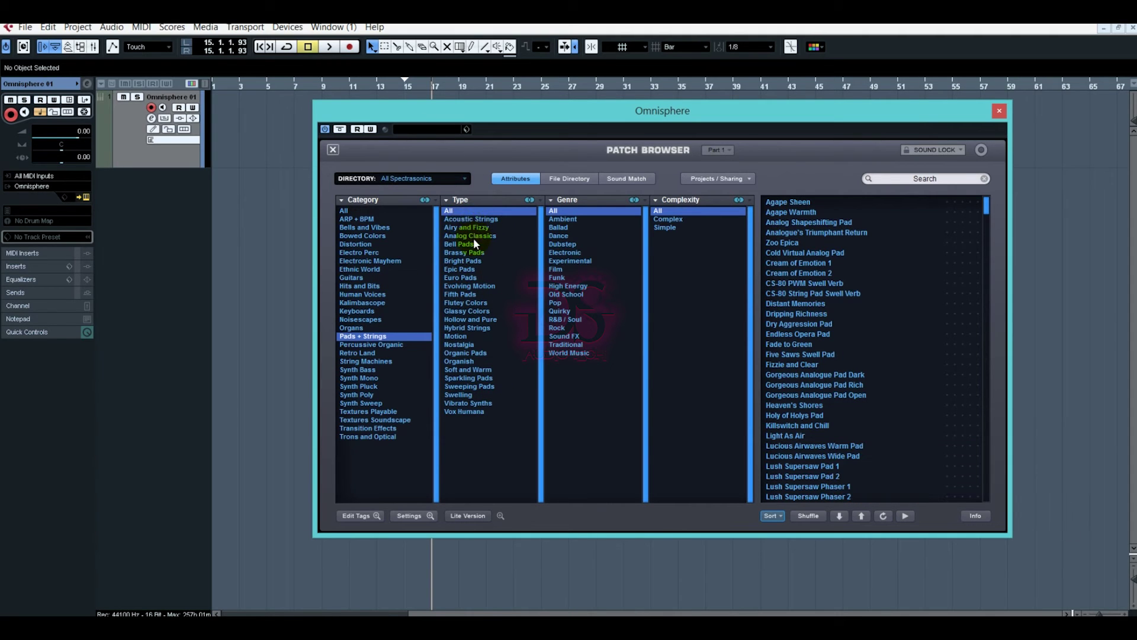
Audition Lush Supersaw Pad 2 and Super Juno Pad, then pick Clusterphonic Strings
{"action": "scroll", "coordinate": [840, 424], "scroll_direction": "down", "scroll_amount": 5}
{"action": "left_click", "coordinate": [829, 334]}
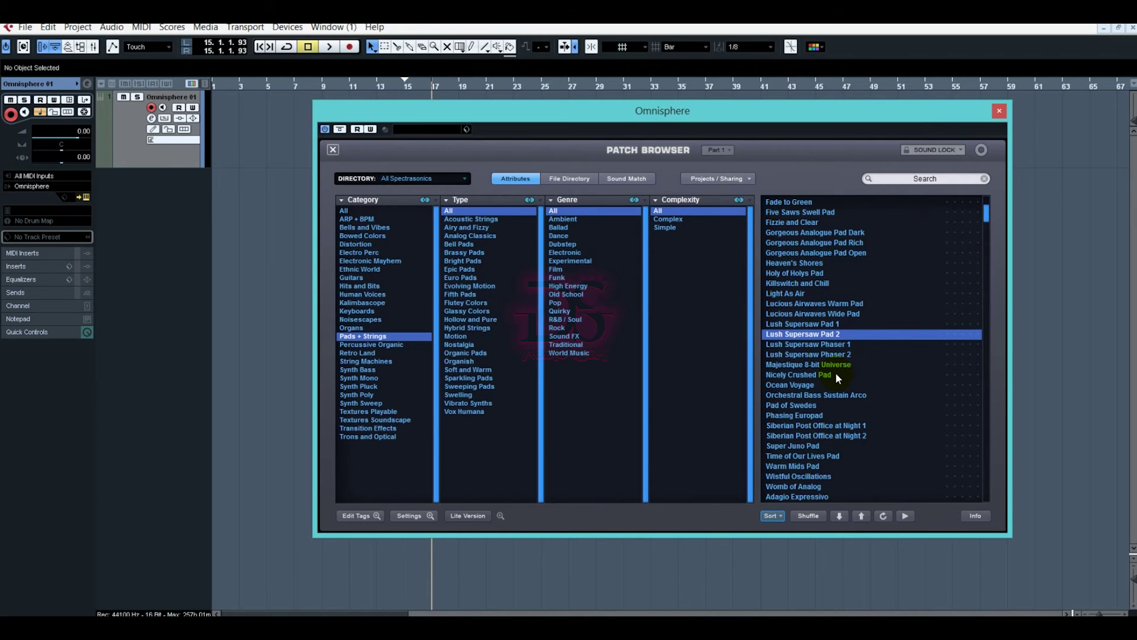
{"action": "scroll", "coordinate": [826, 379], "scroll_direction": "down", "scroll_amount": 5}
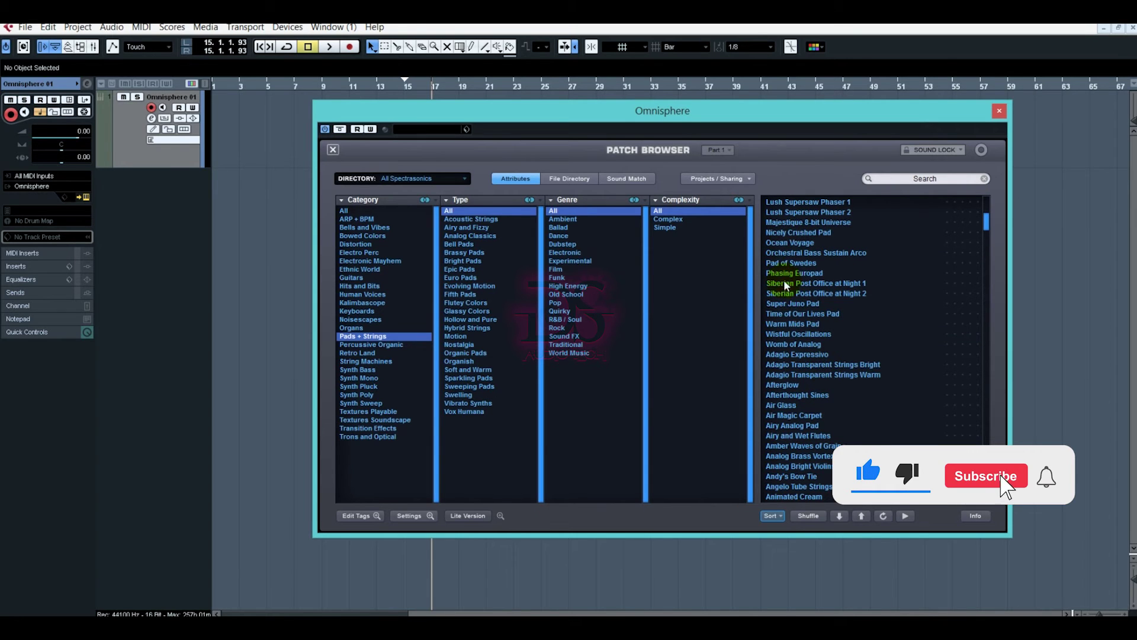
{"action": "left_click", "coordinate": [793, 304]}
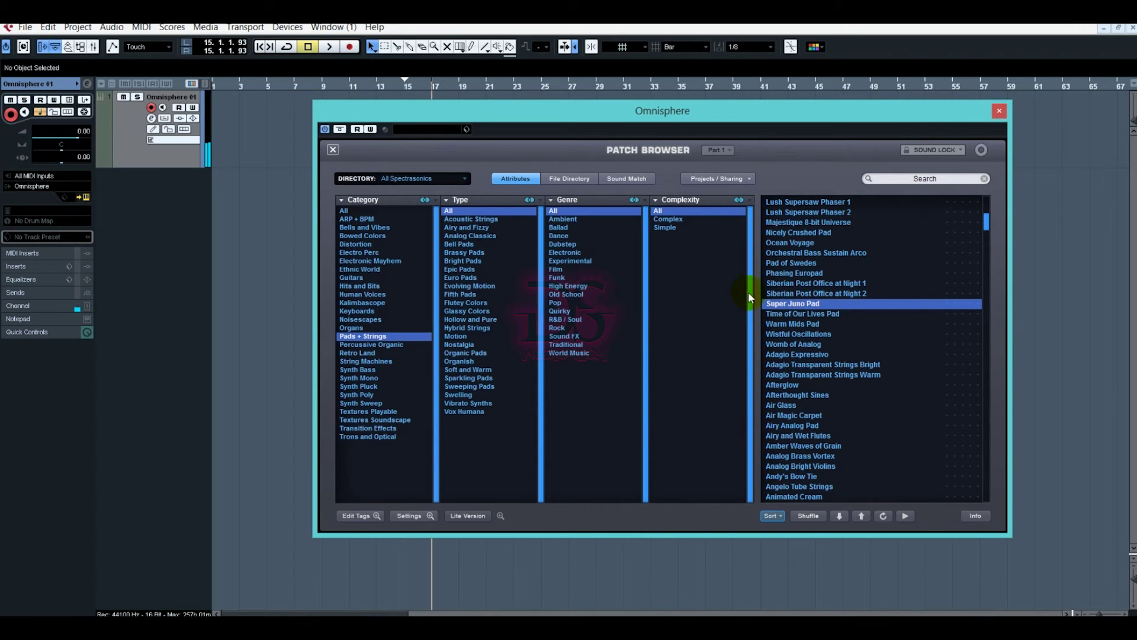
{"action": "scroll", "coordinate": [850, 326], "scroll_direction": "up", "scroll_amount": 3}
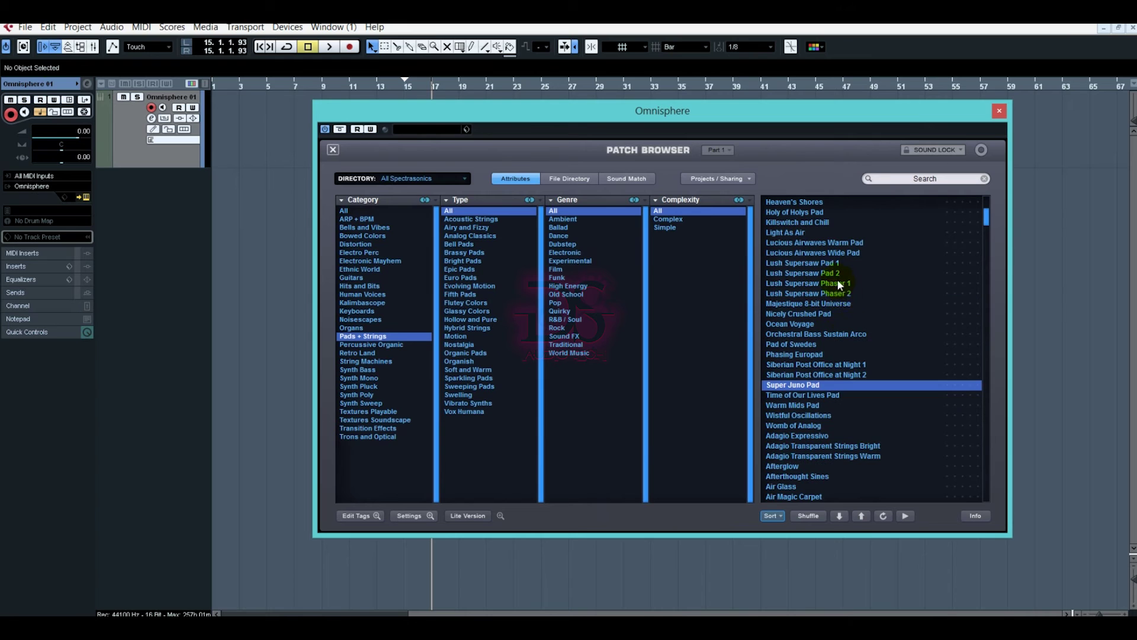
{"action": "scroll", "coordinate": [844, 314], "scroll_direction": "down", "scroll_amount": 7}
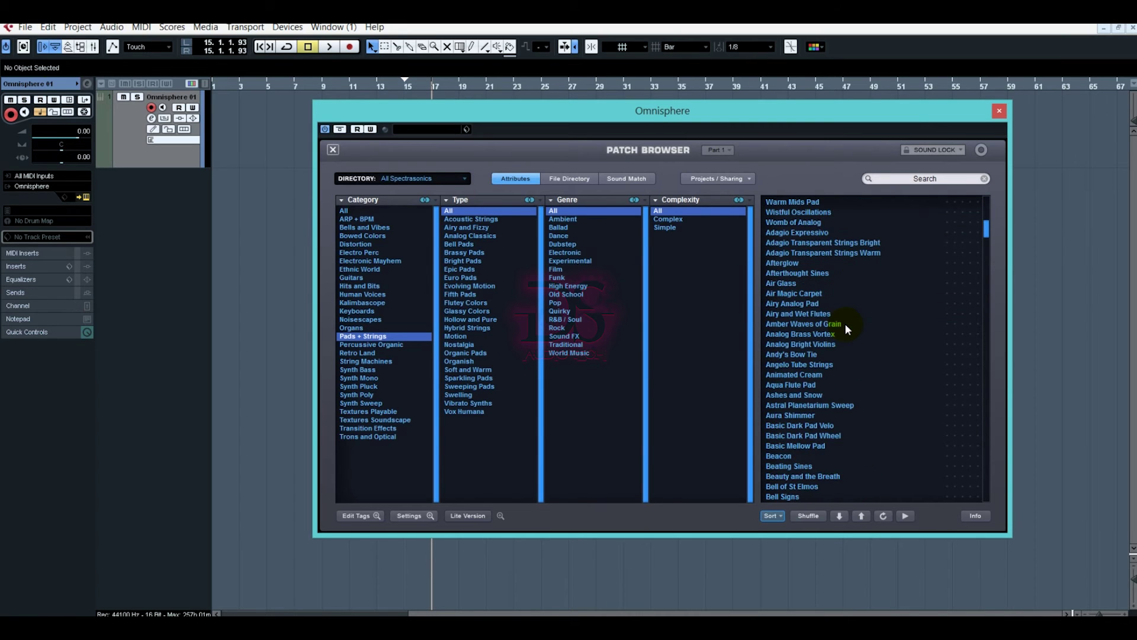
{"action": "scroll", "coordinate": [846, 326], "scroll_direction": "down", "scroll_amount": 10}
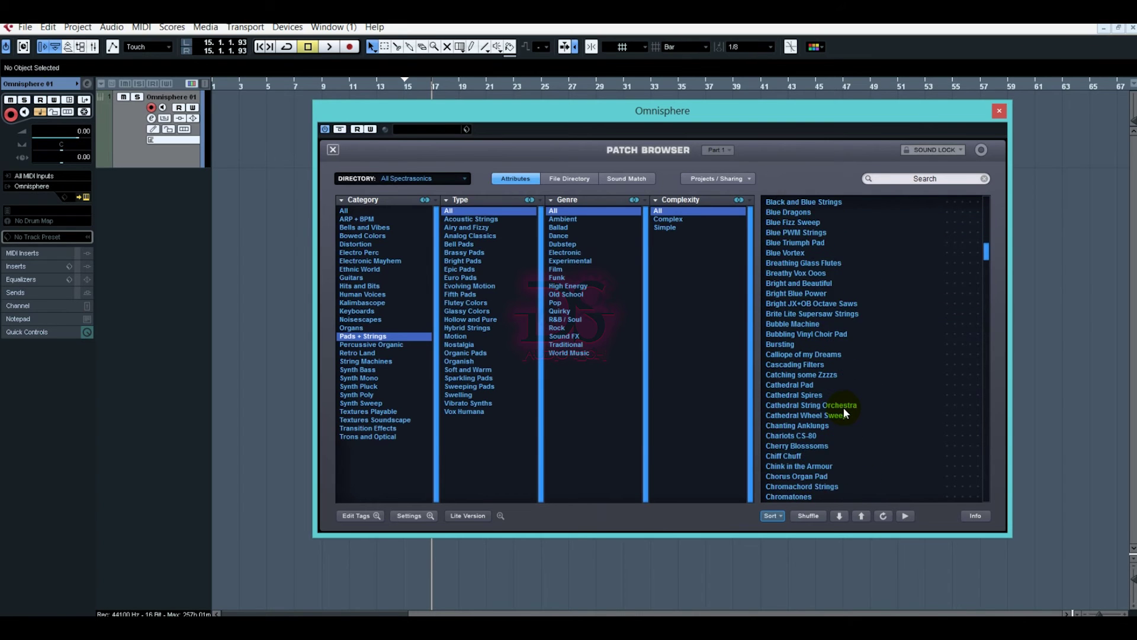
{"action": "scroll", "coordinate": [843, 407], "scroll_direction": "down", "scroll_amount": 2}
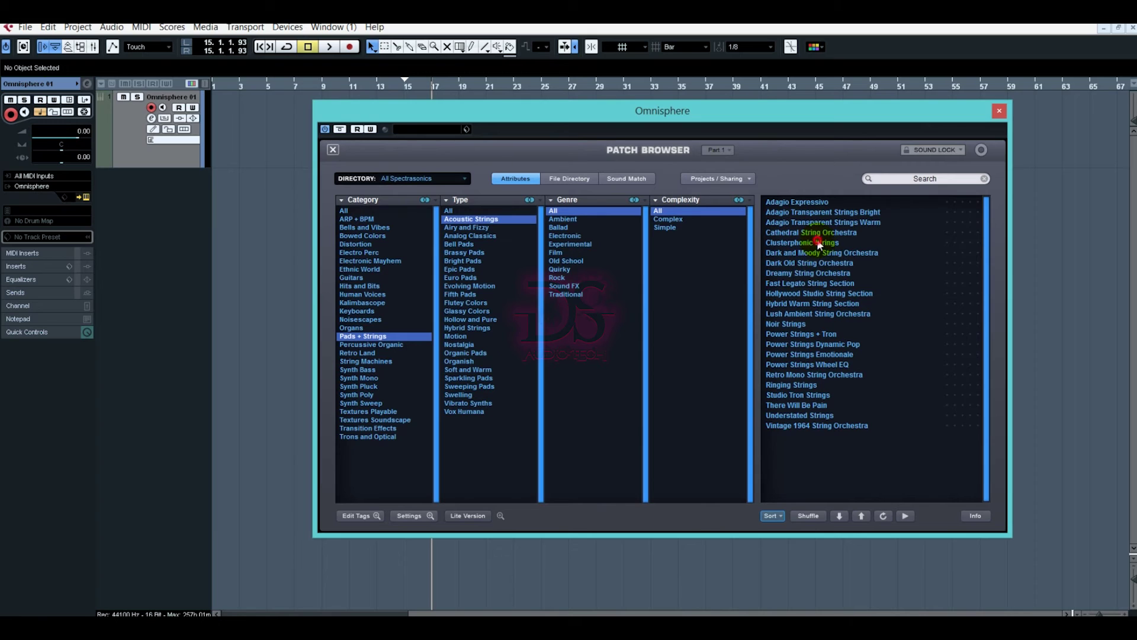
{"action": "left_click", "coordinate": [819, 243]}
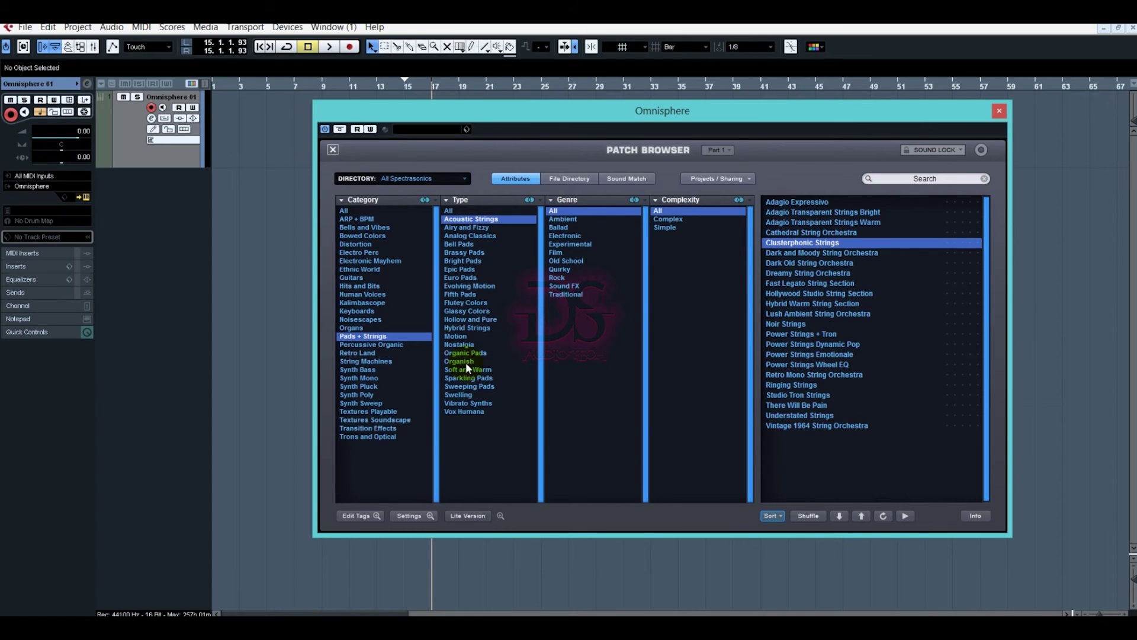
Show the Synth Poly category's patches in the Patch Browser
{"action": "left_click", "coordinate": [365, 395]}
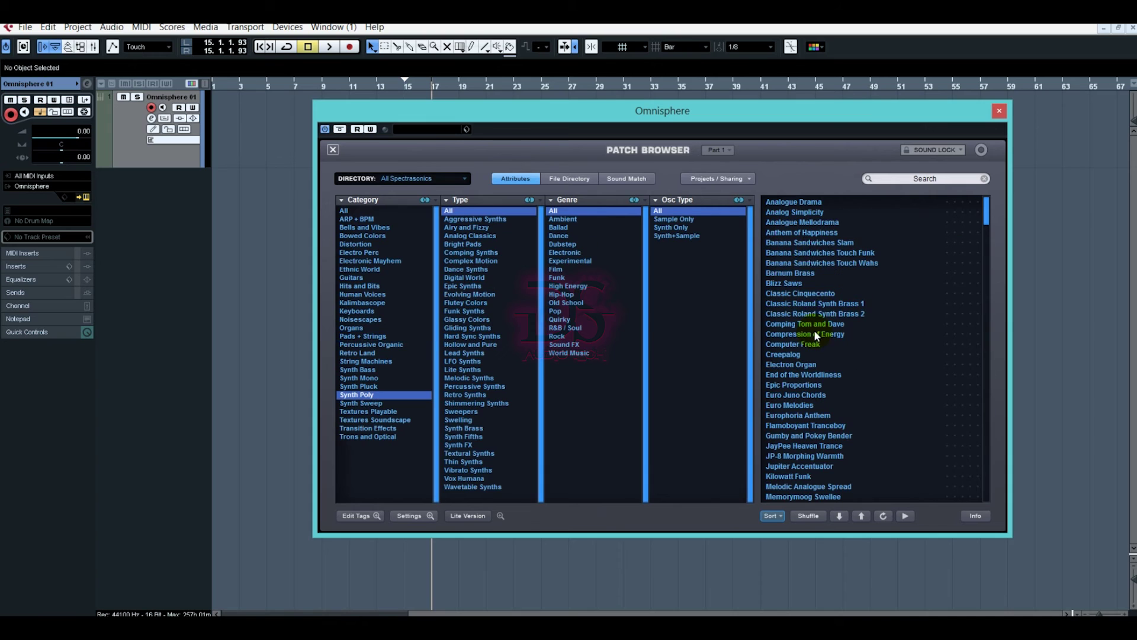
Audition Banana Sandwiches Touch Funk, then load Computer Freak
{"action": "left_click", "coordinate": [807, 255]}
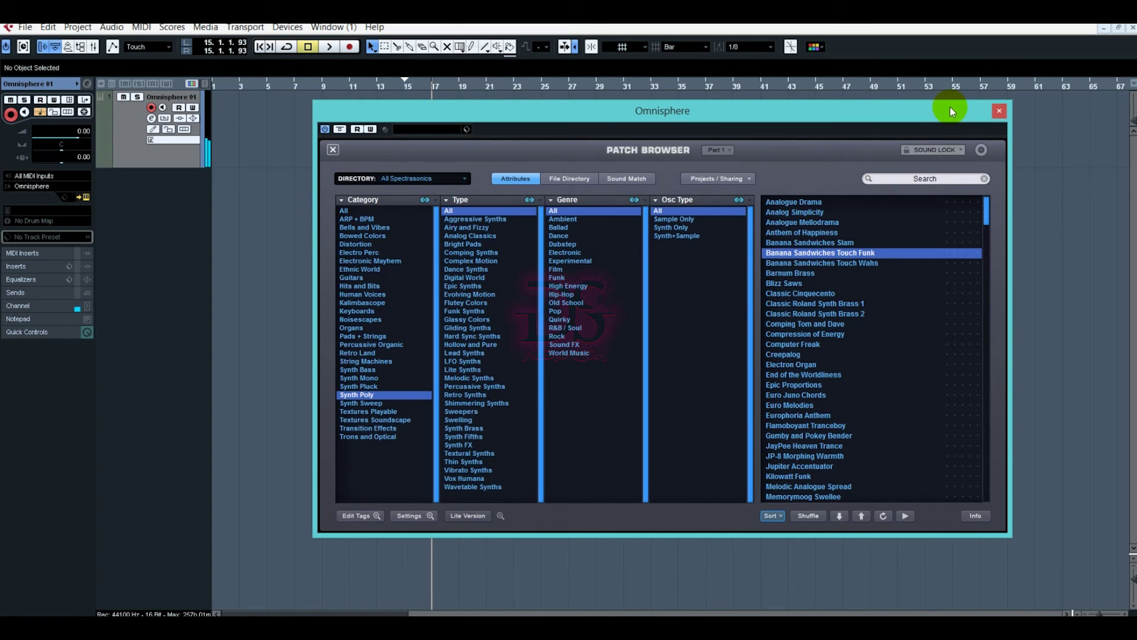
{"action": "left_click", "coordinate": [822, 346]}
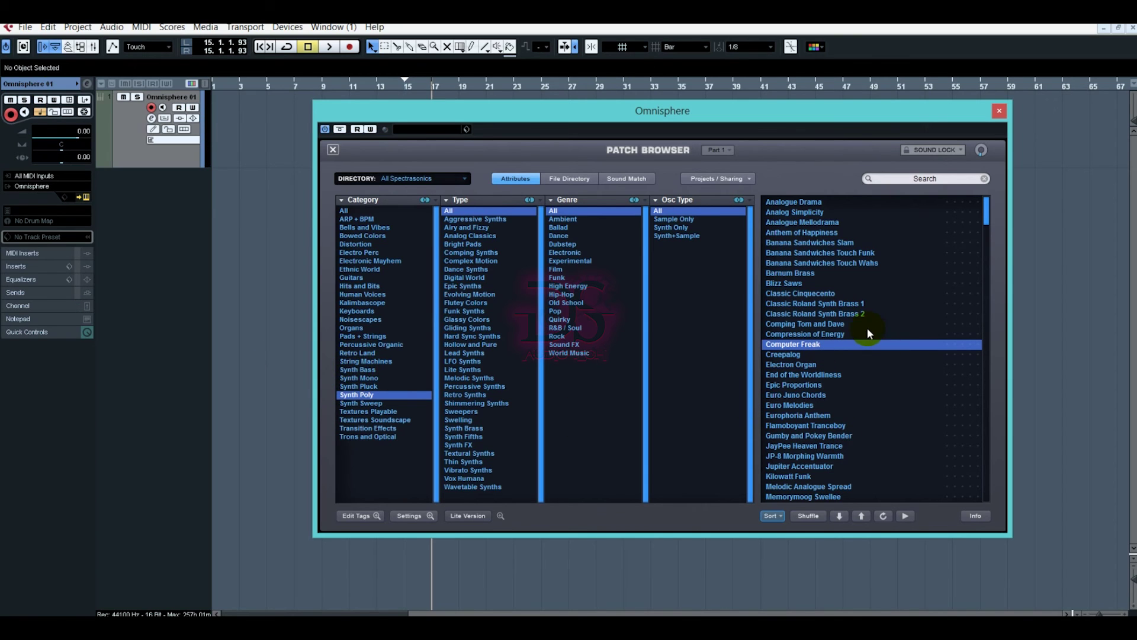
Switch the Patch Browser's category to Synth Bass
{"action": "left_click", "coordinate": [825, 395]}
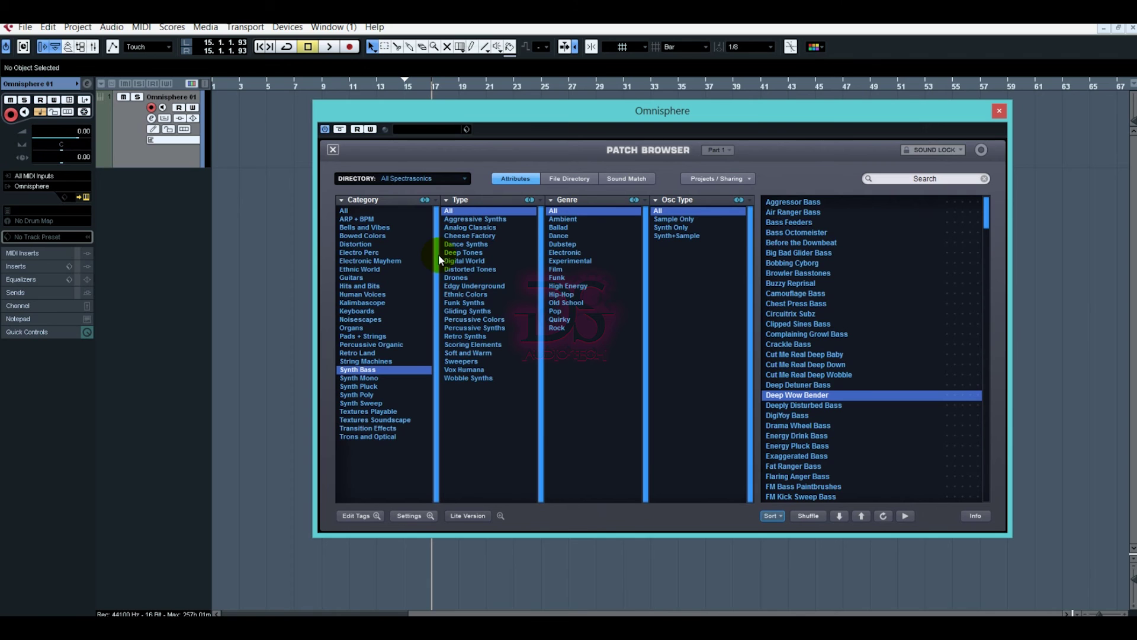
Nudge the Omnisphere plugin window a little down and to the right over the project
{"action": "left_click_drag", "start_coordinate": [571, 107], "coordinate": [596, 132]}
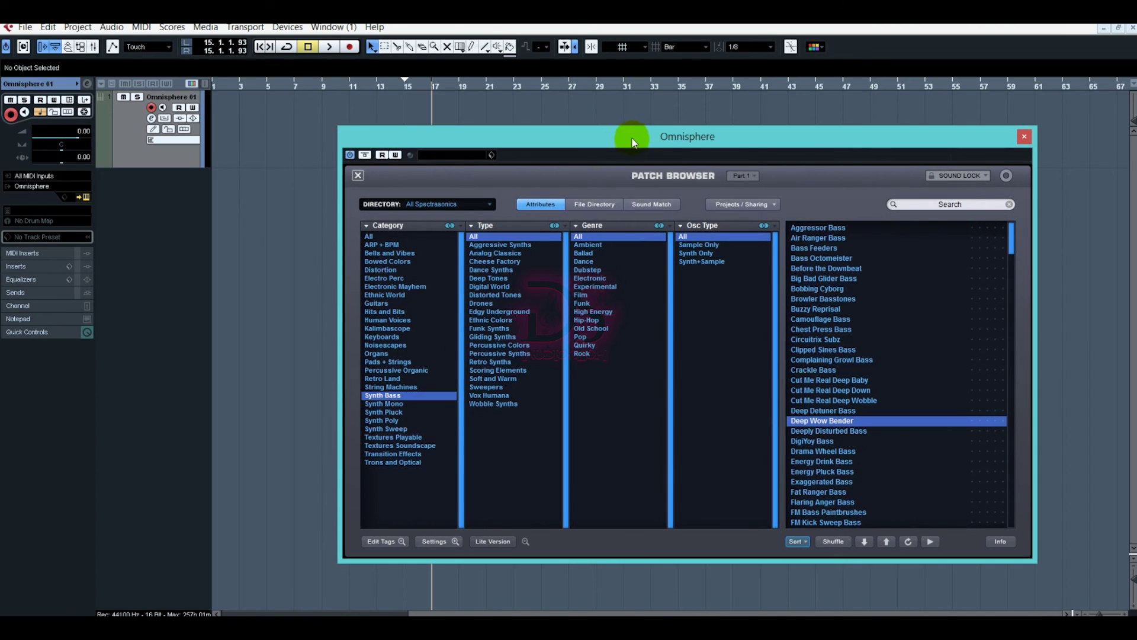